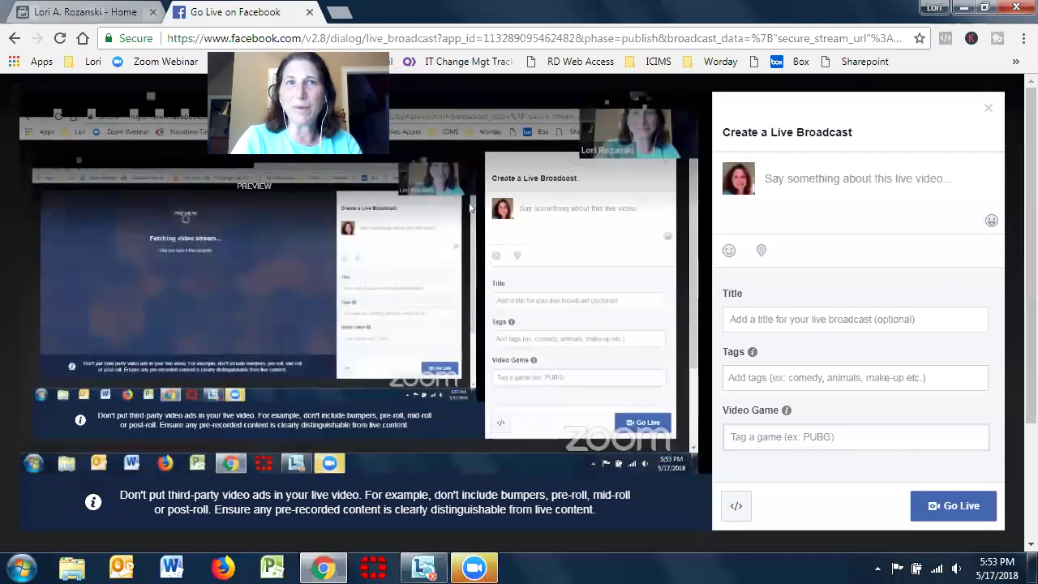
Step: Open the video "How do I teach if I'm not an expert?" from the Facebook business page's Videos section
key(ctrl+Tab)
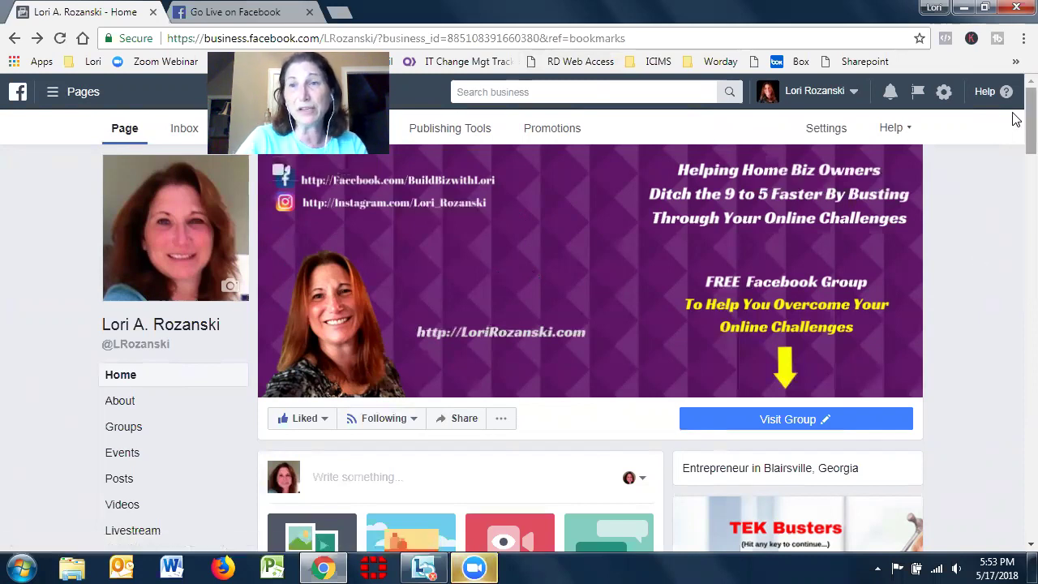
scroll(1017, 162, down, 3)
scroll(1014, 154, up, 2)
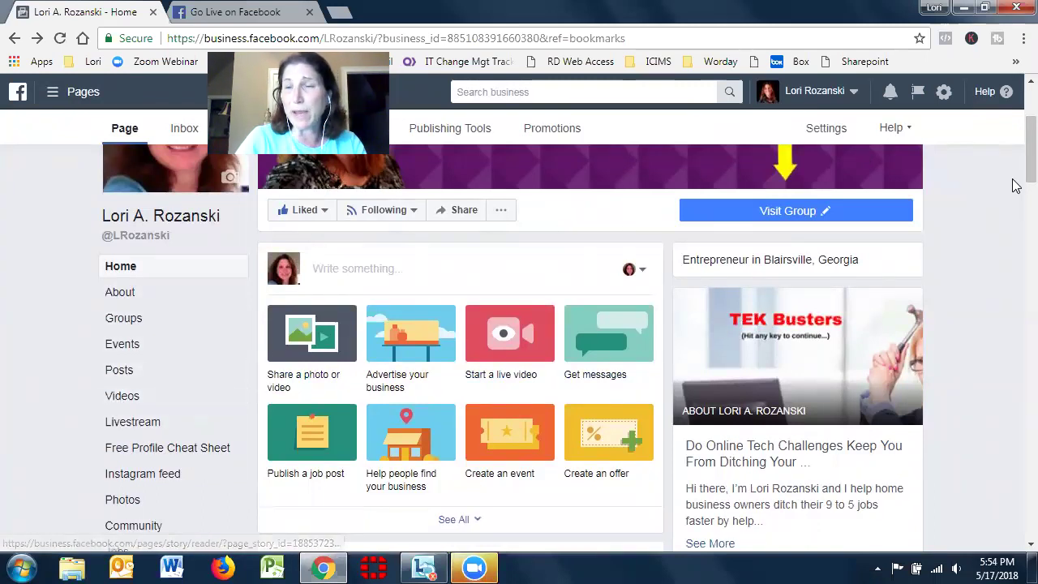
scroll(1014, 154, up, 3)
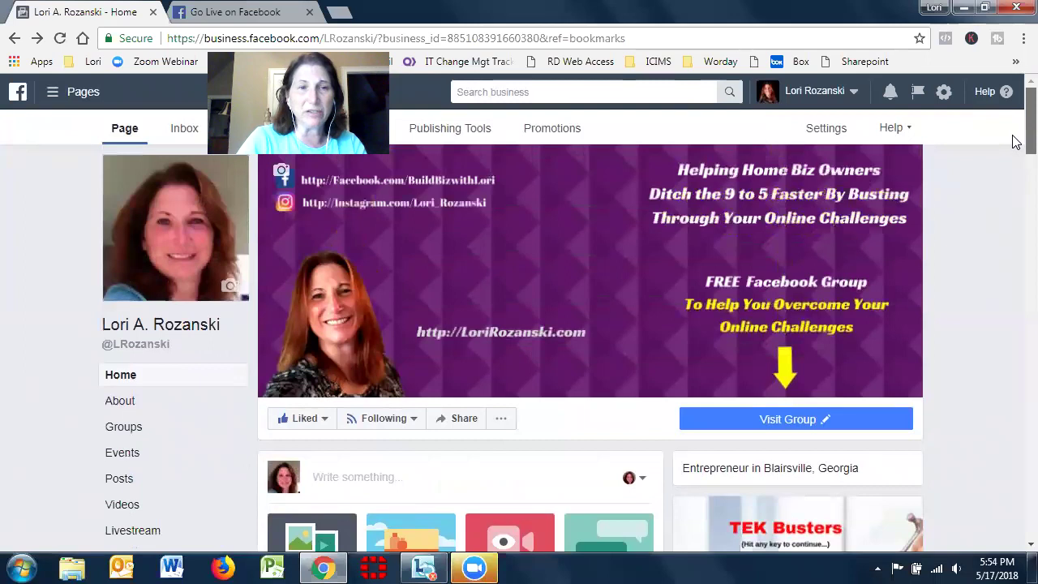
scroll(1013, 150, down, 2)
scroll(1014, 169, up, 1)
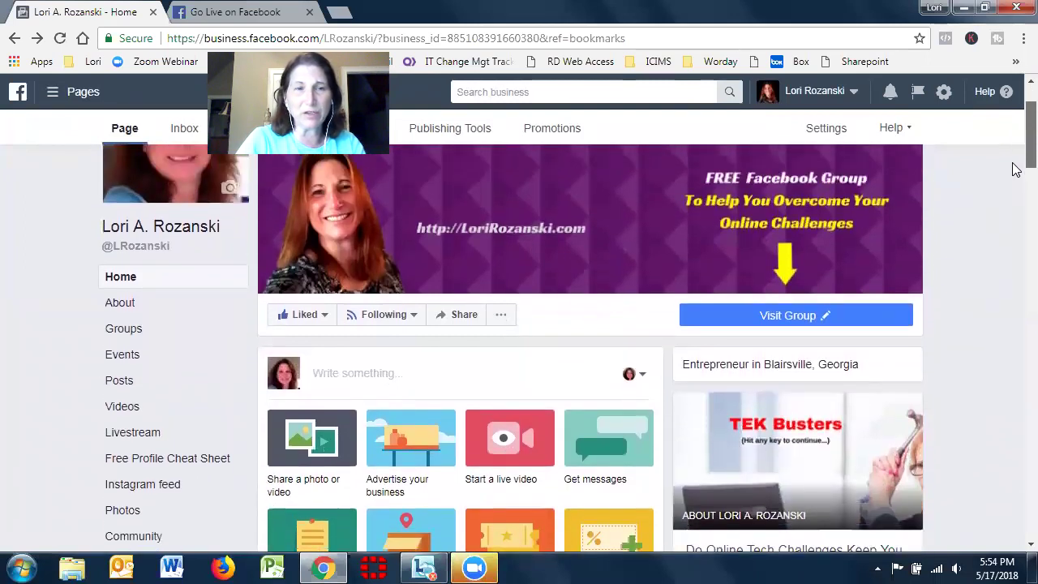
click(120, 408)
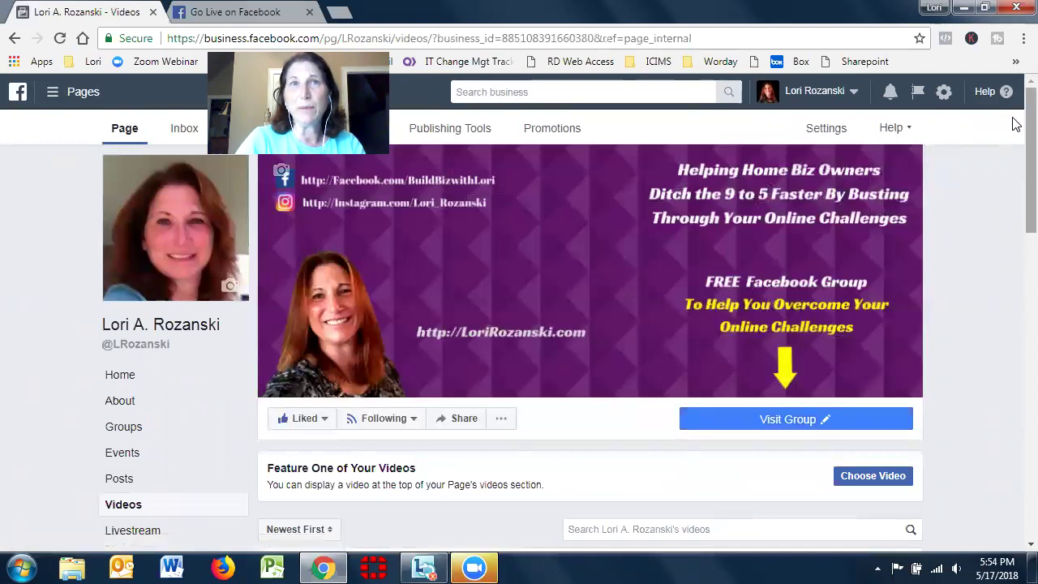
drag(1014, 123, 1016, 256)
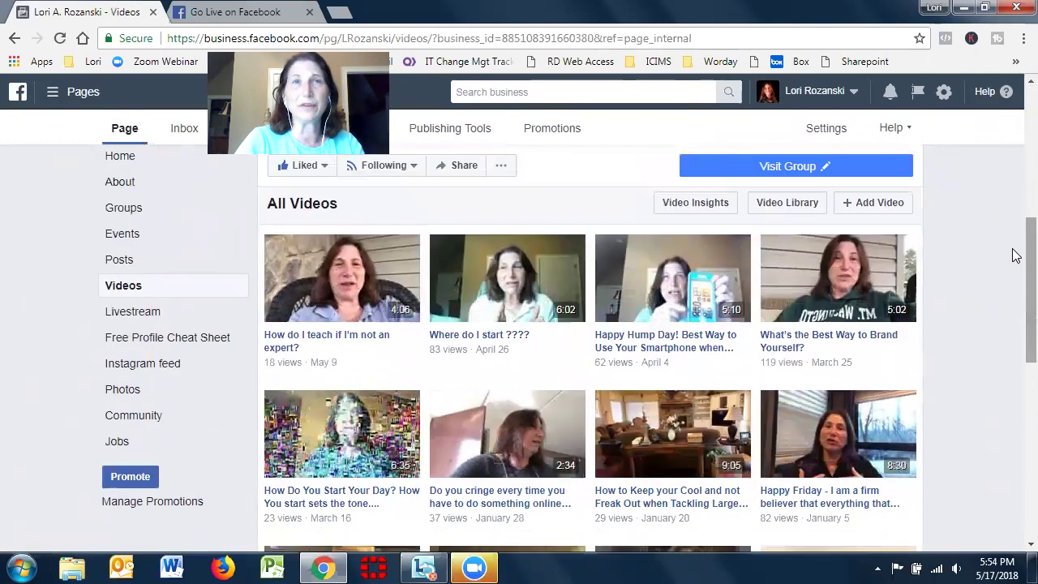
click(300, 288)
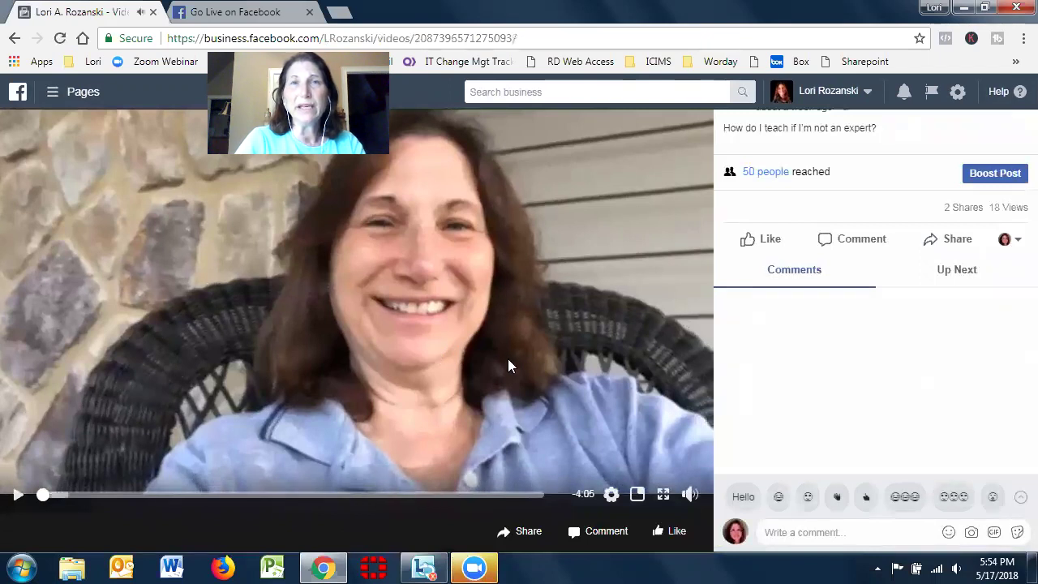
Step: Look at the additional video settings from the player's options and return to the video
click(611, 496)
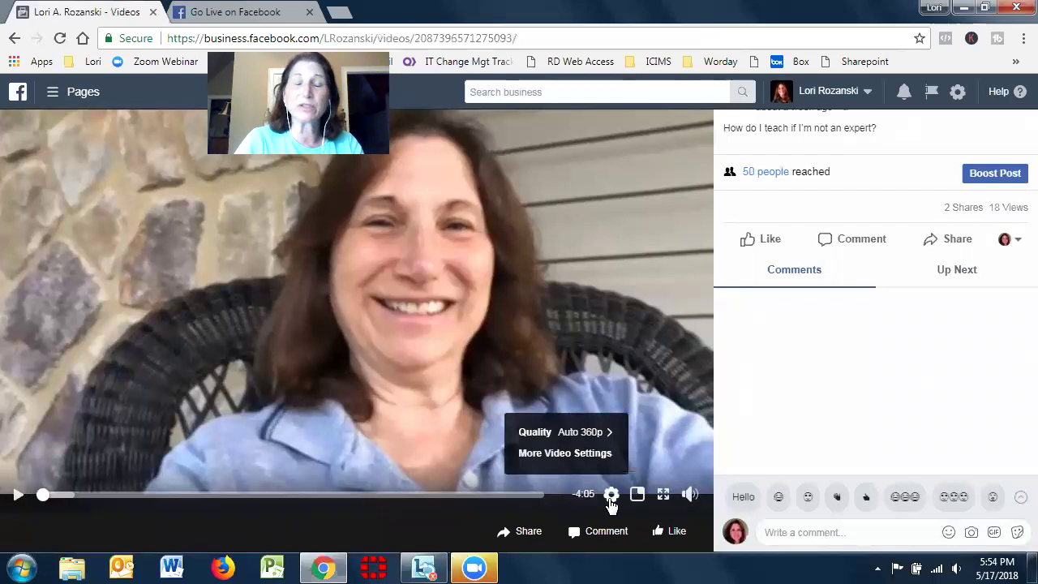
click(600, 455)
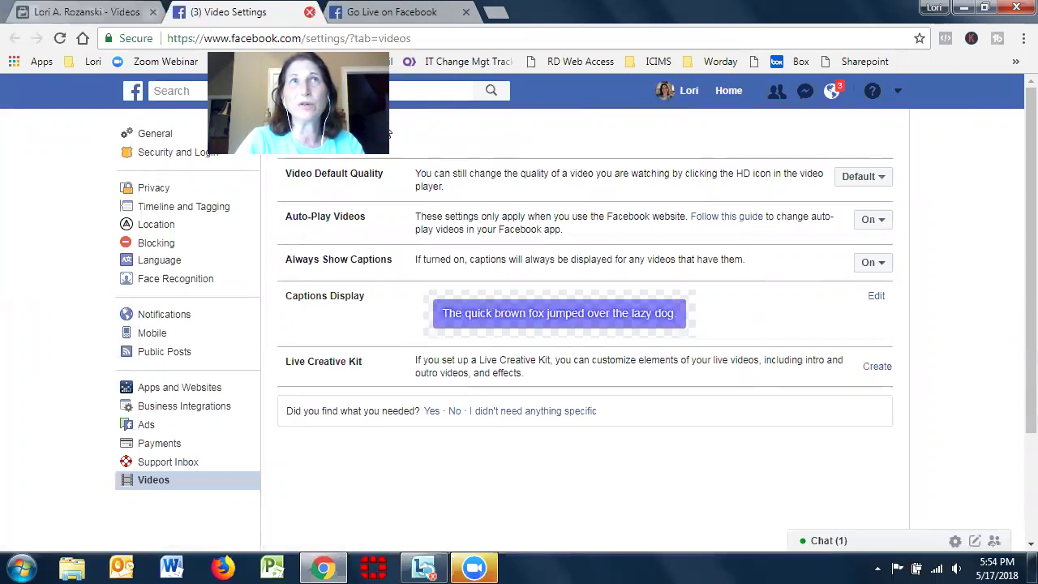
click(310, 11)
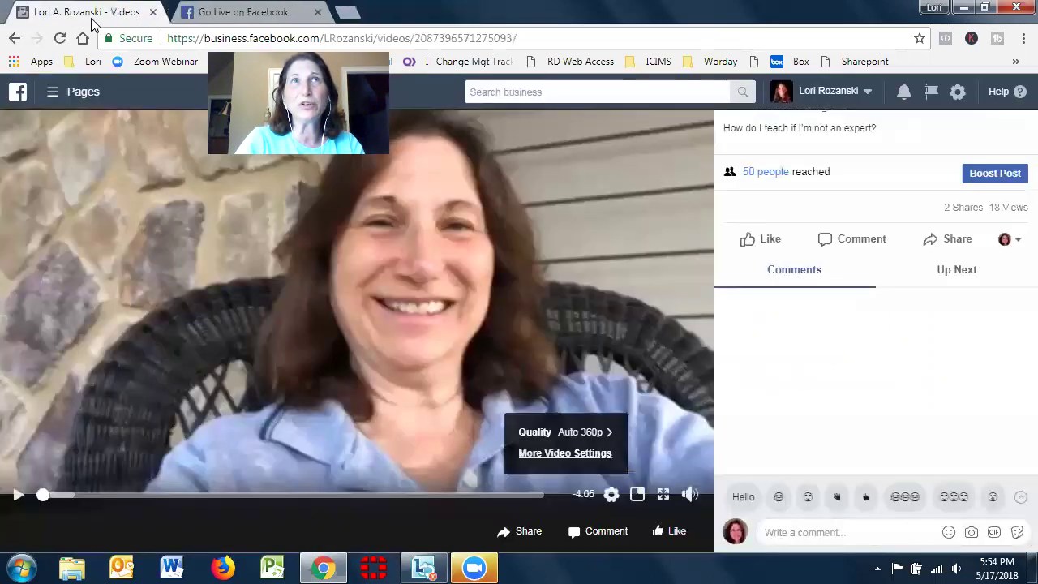
Step: Show the video's URL over the player and copy the full address
right_click(307, 278)
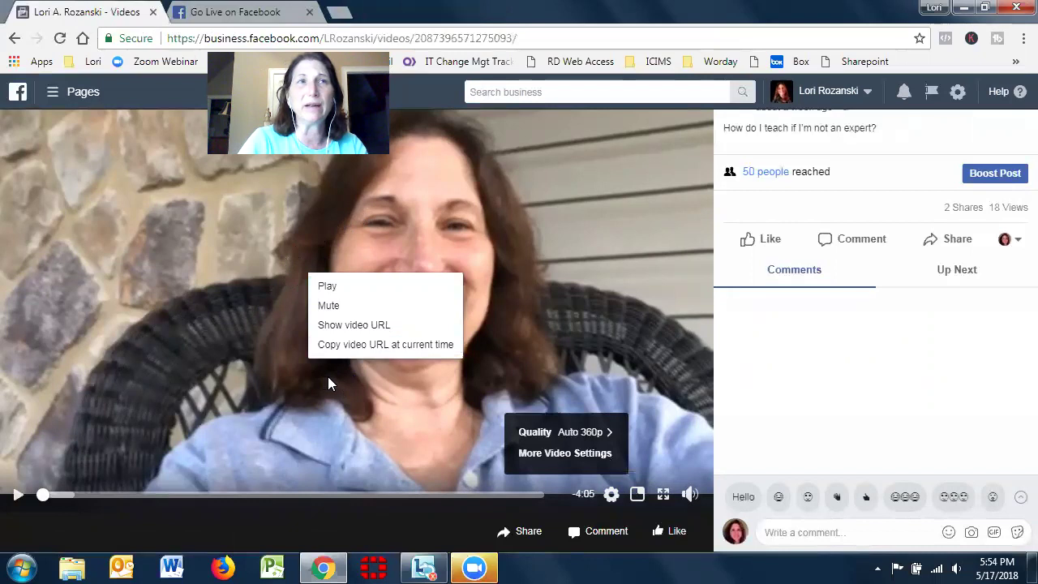
click(346, 325)
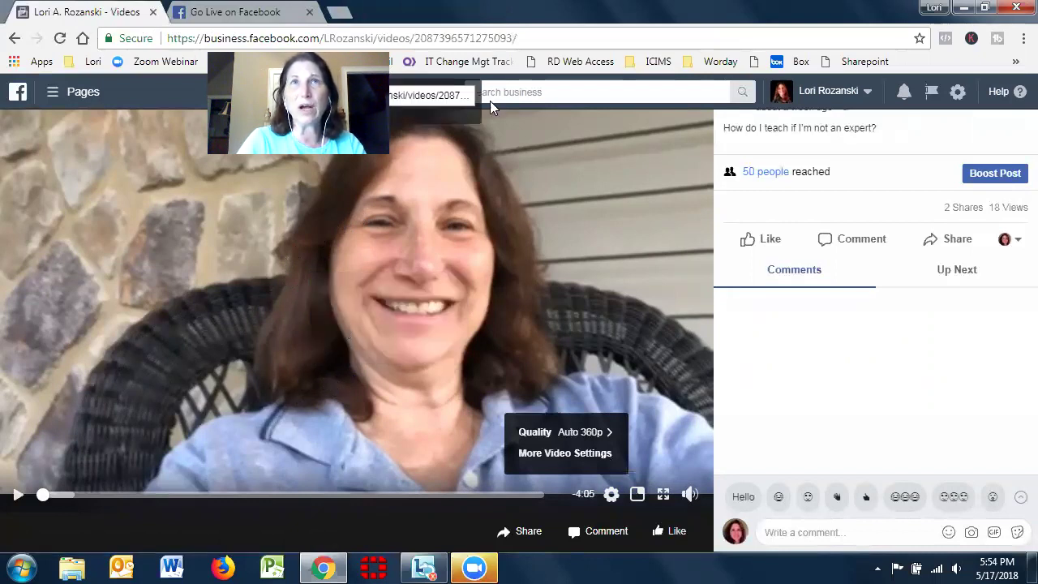
click(430, 96)
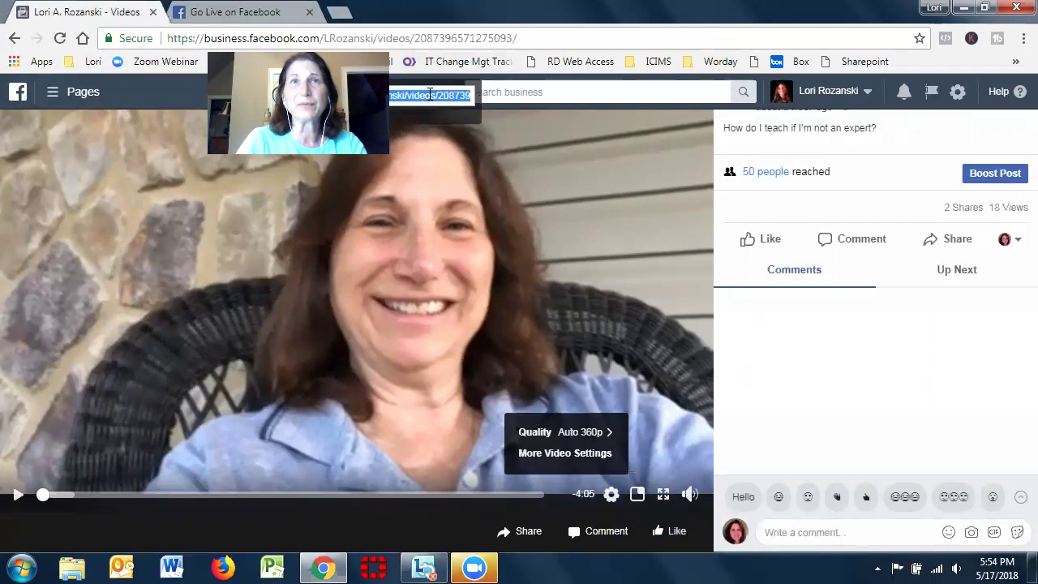
right_click(430, 96)
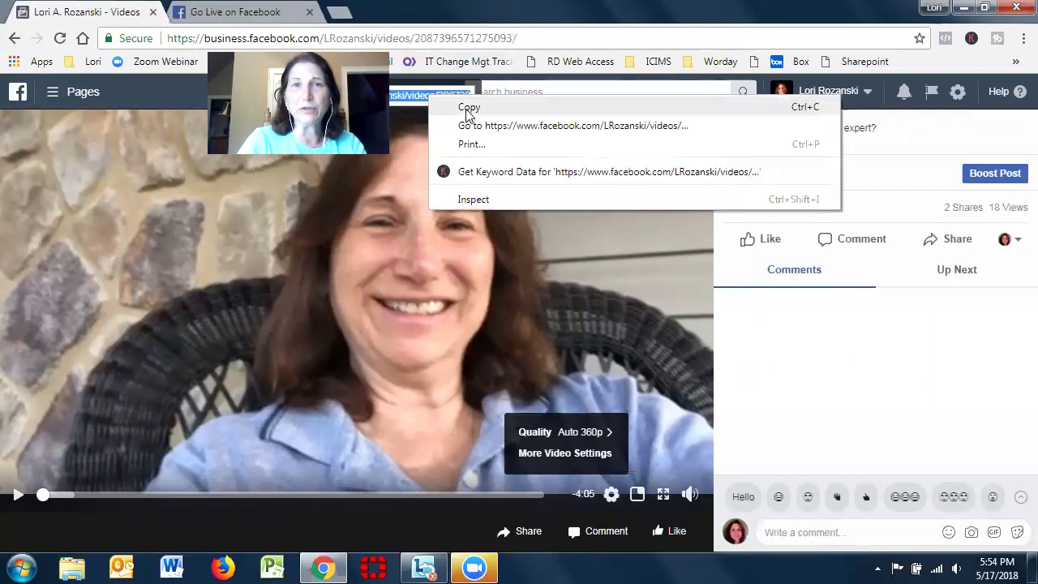
click(368, 203)
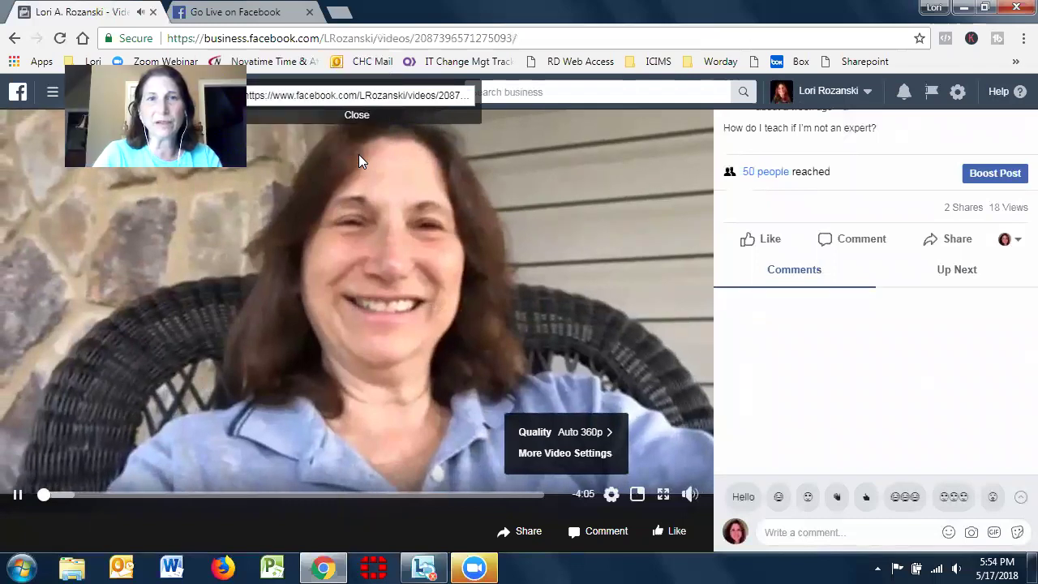
click(321, 94)
right_click(320, 94)
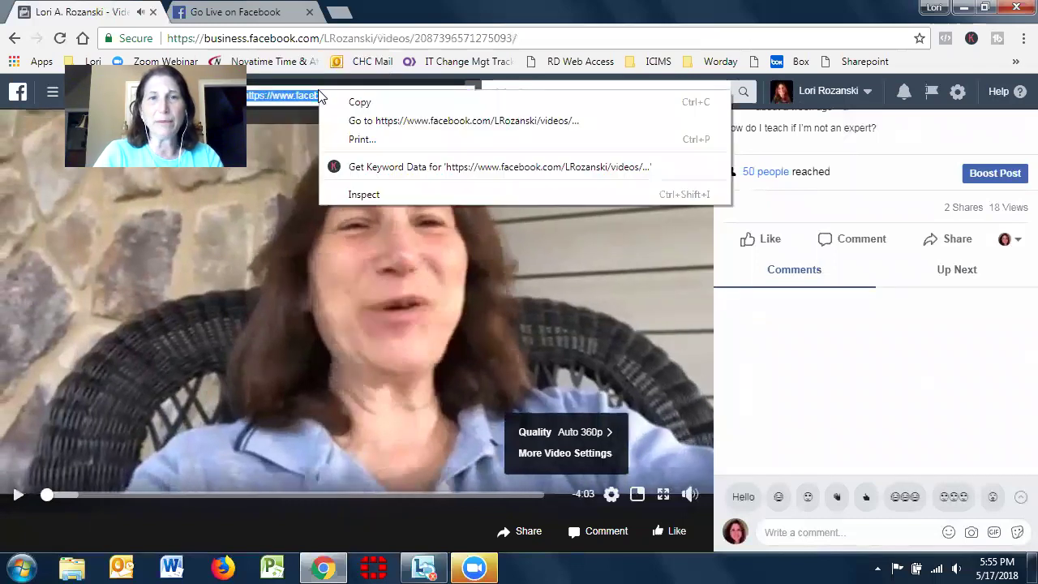
click(345, 101)
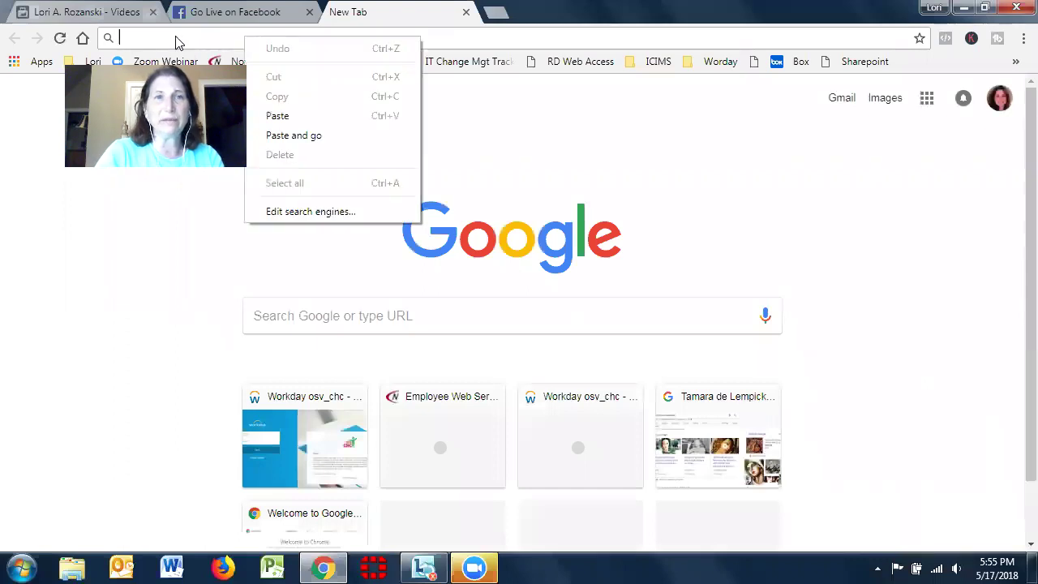
Step: Load the copied URL in a new browser tab to check it, and close that tab and the URL display
right_click(176, 38)
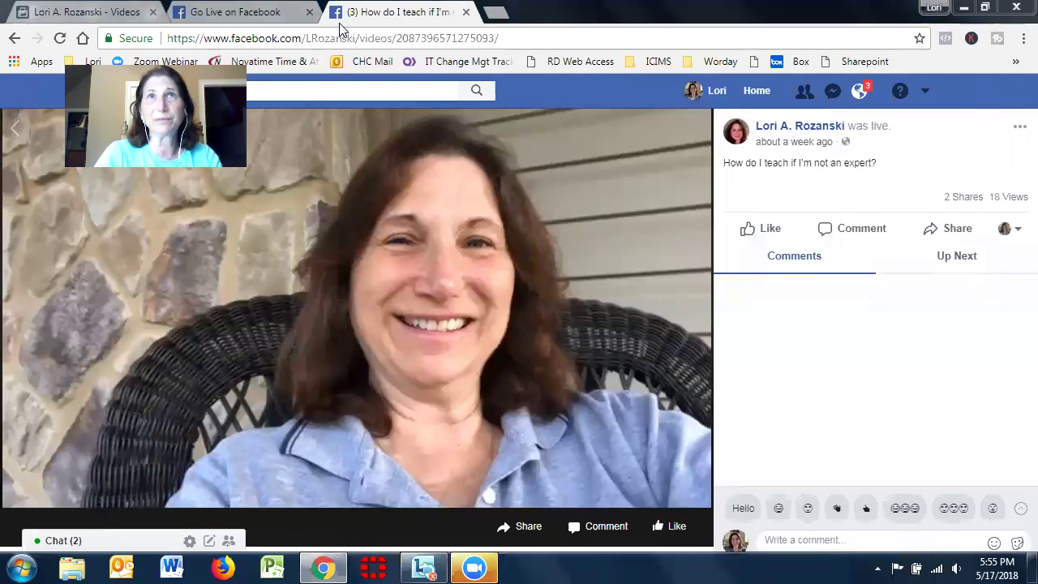
click(466, 12)
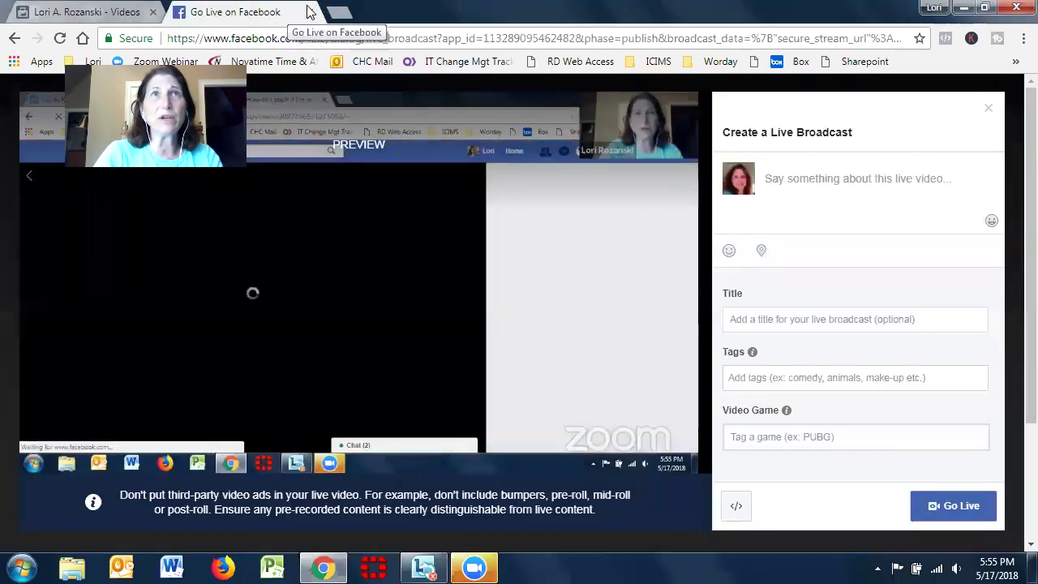
click(118, 10)
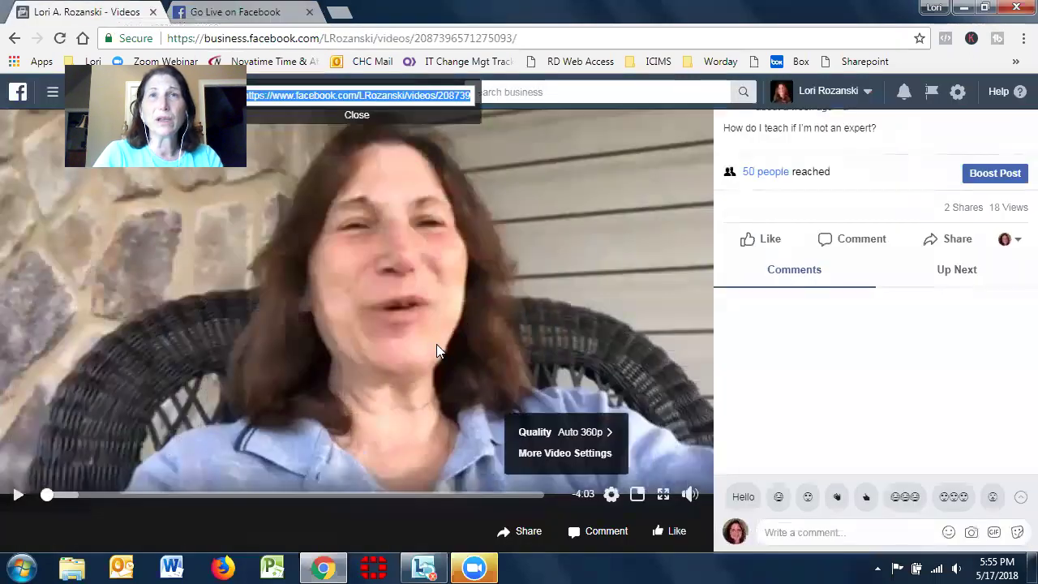
click(363, 115)
Step: Move the video's playback position to 2:36 remaining and copy the video URL at the current time
right_click(345, 240)
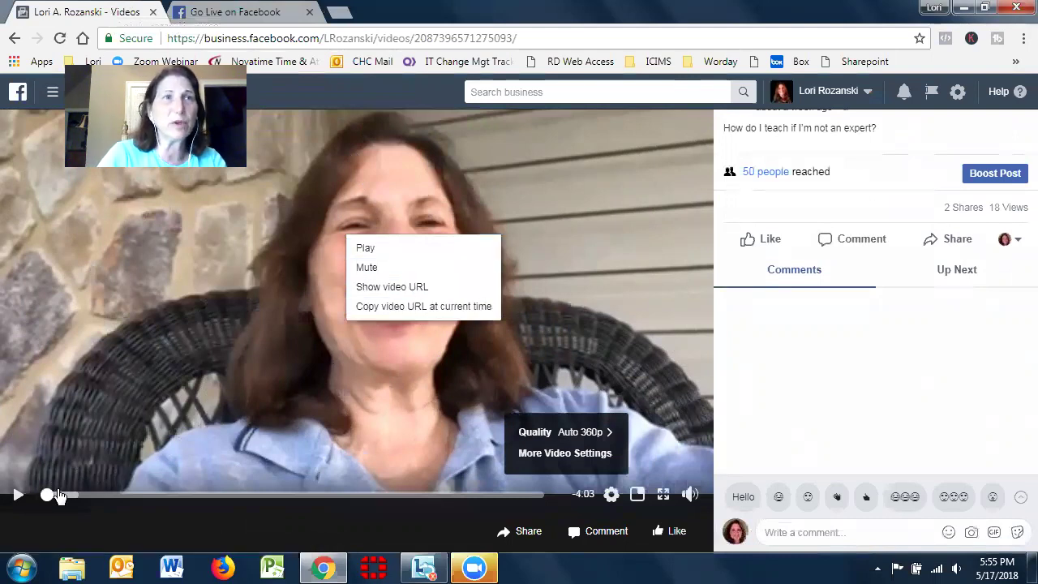
drag(46, 503, 224, 495)
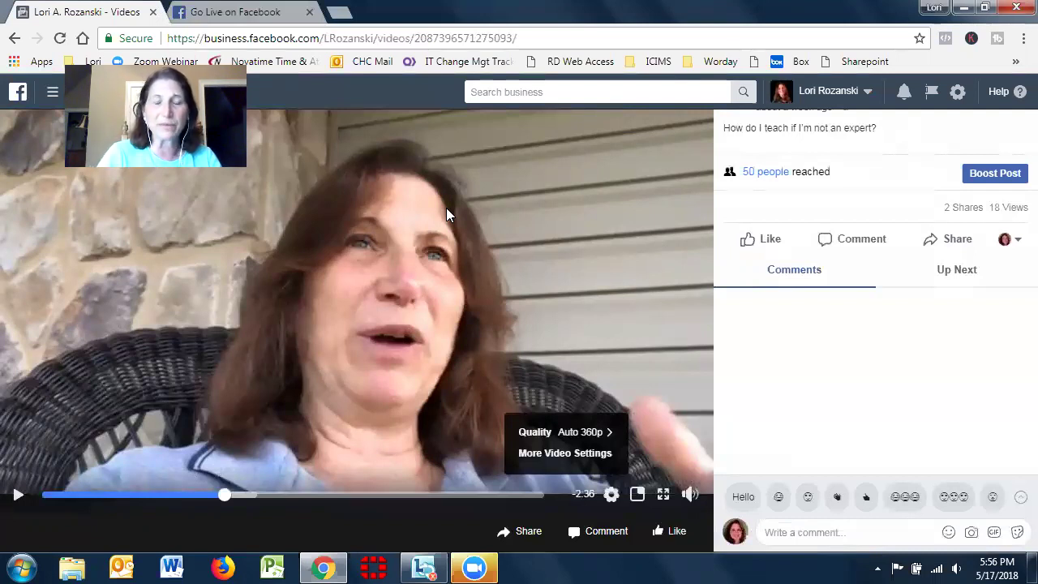
right_click(395, 252)
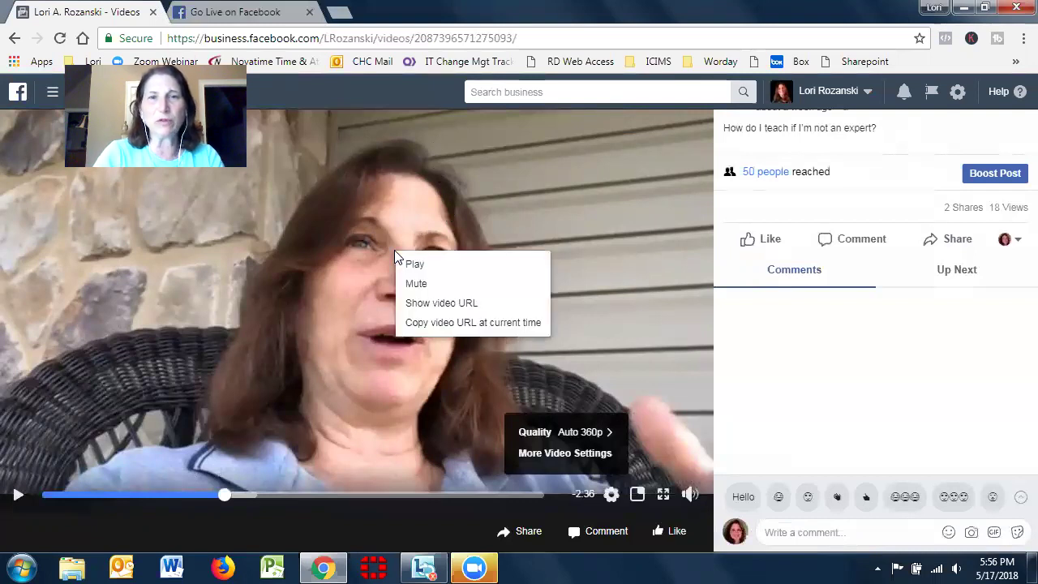
click(447, 328)
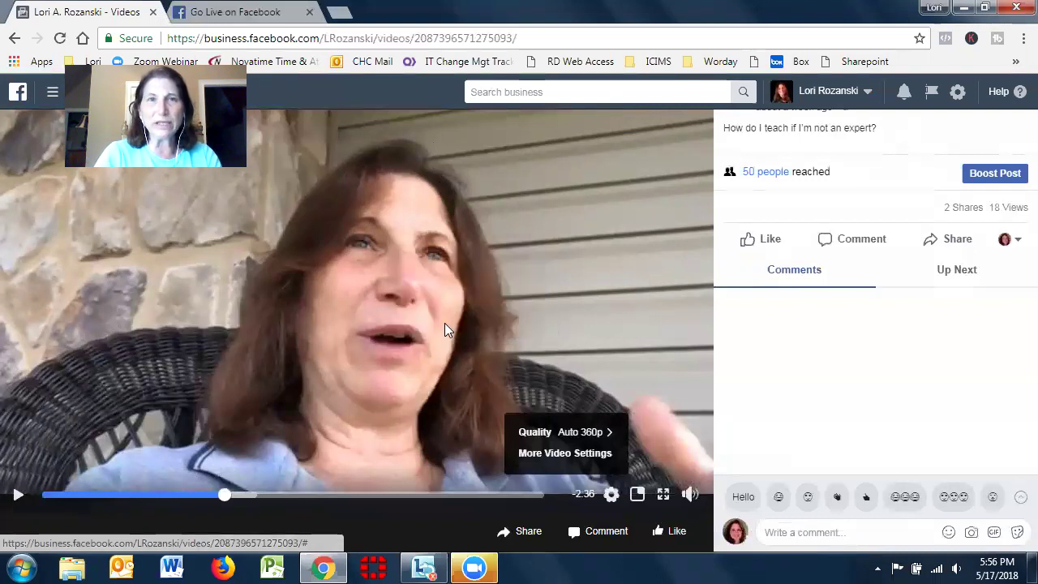
Step: Paste the time-stamped video URL into a new browser tab's address and examine its time parameter
click(340, 13)
key(ctrl+v)
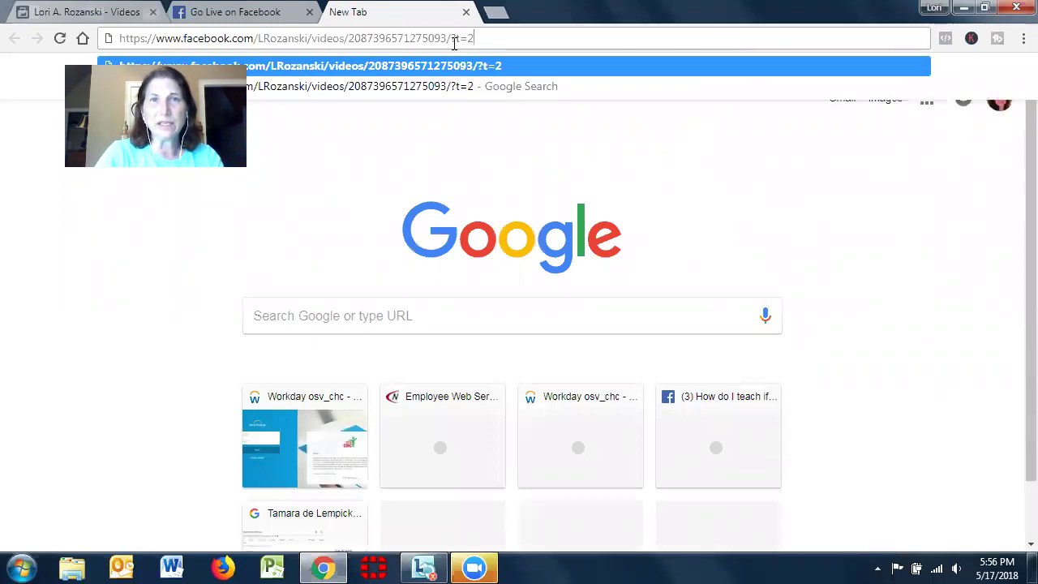
drag(454, 42, 491, 40)
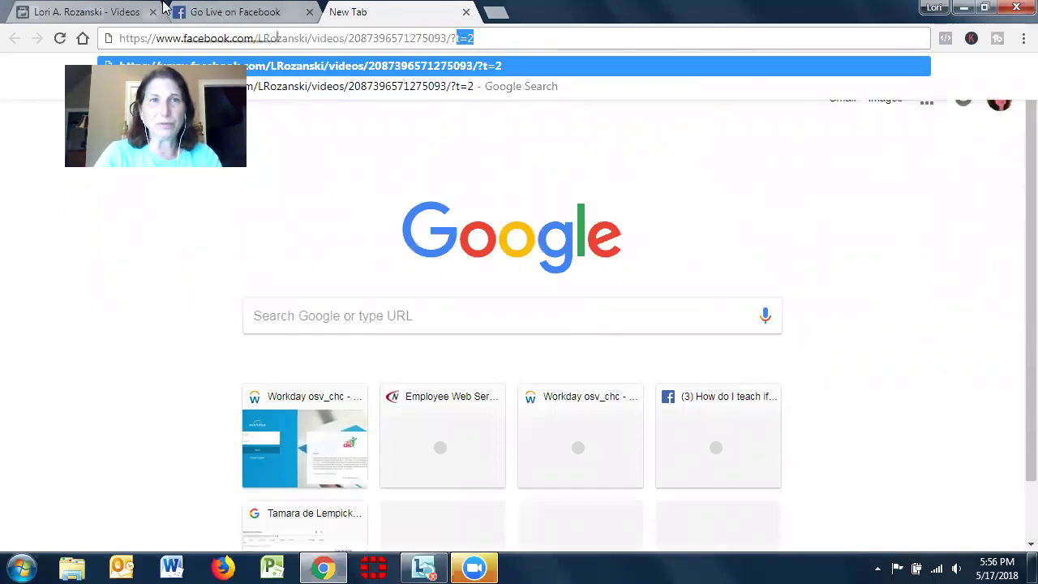
click(195, 12)
click(85, 12)
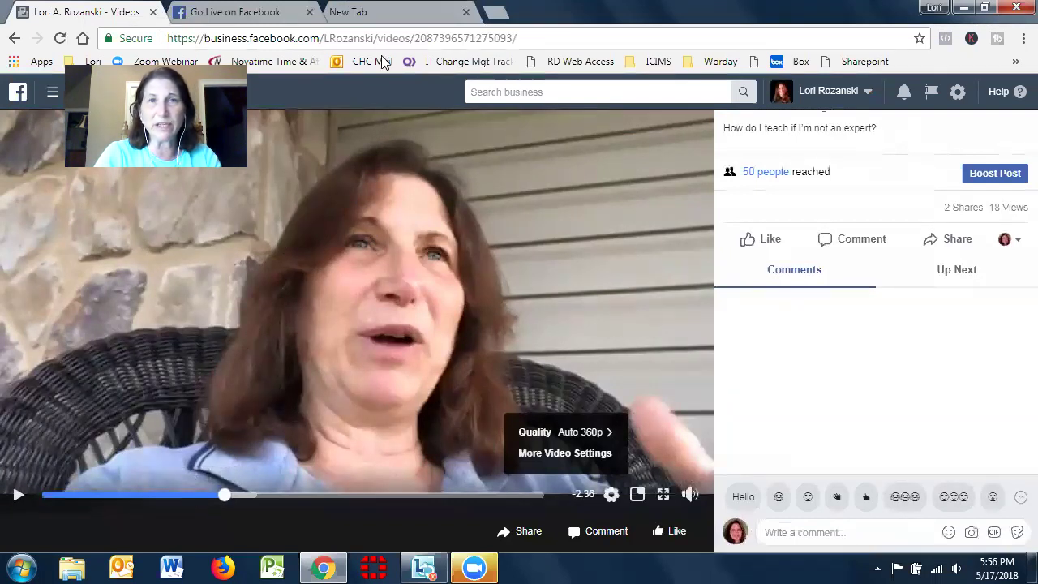
click(373, 11)
click(487, 40)
click(114, 13)
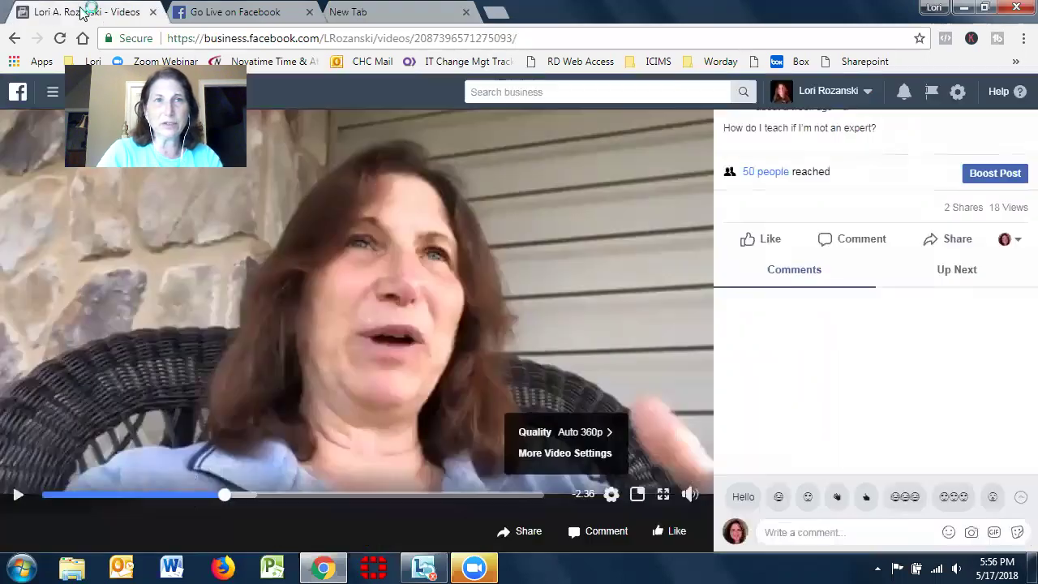
Step: Copy the video URL at the current time again and load it in the new tab in place of the existing address
right_click(320, 302)
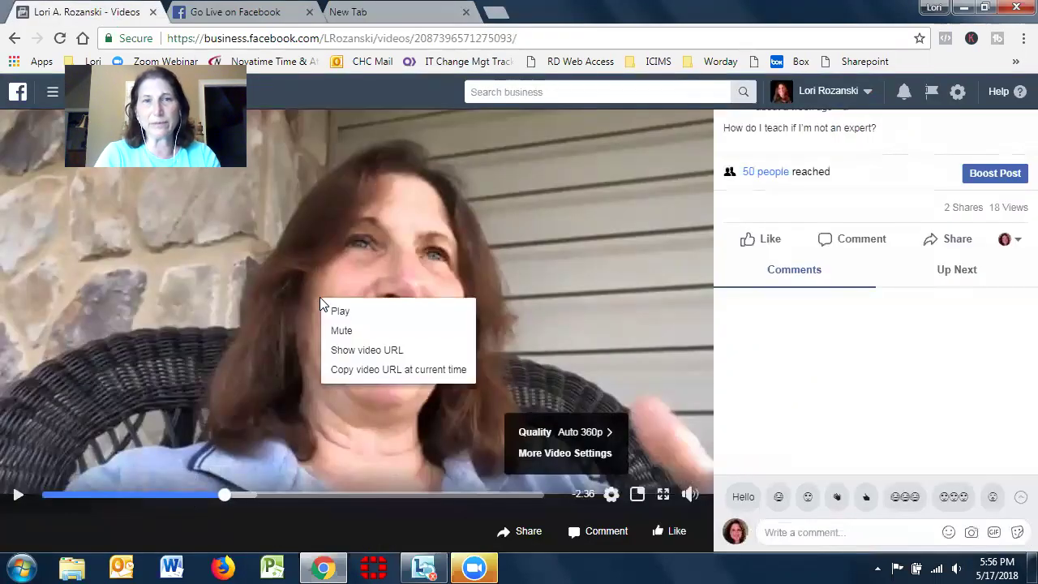
click(370, 369)
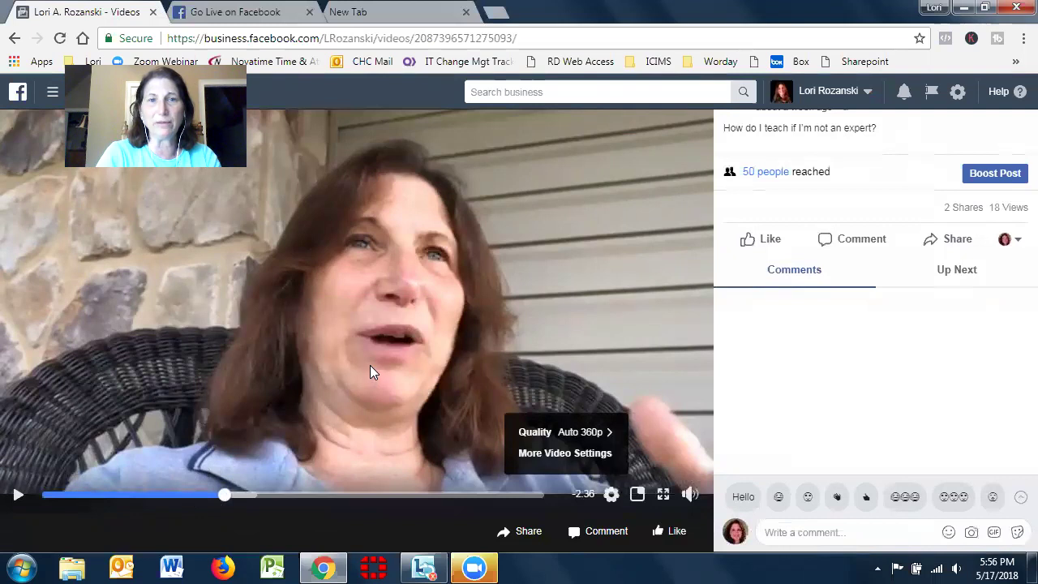
click(373, 11)
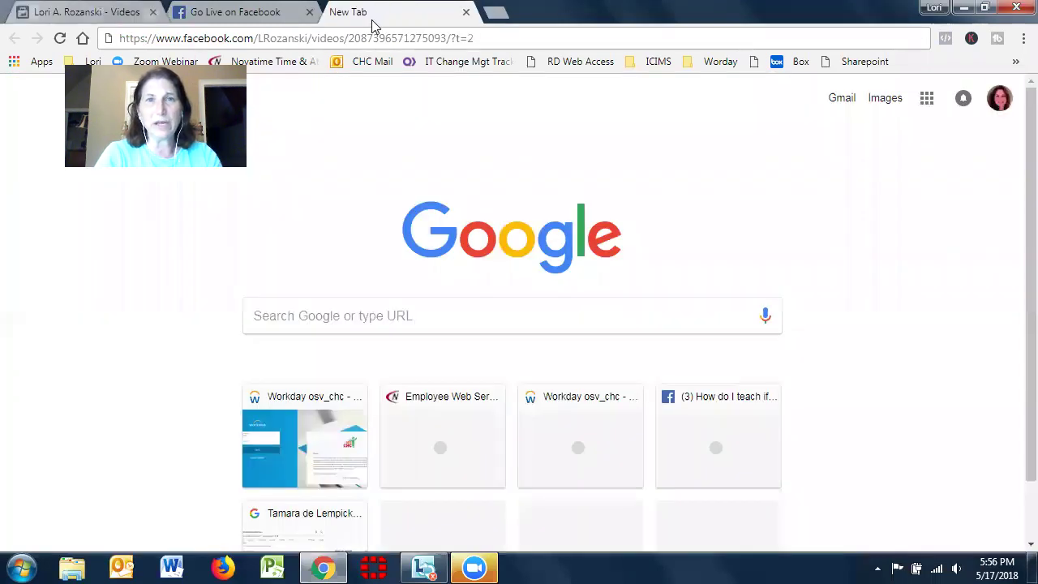
drag(503, 40, 114, 39)
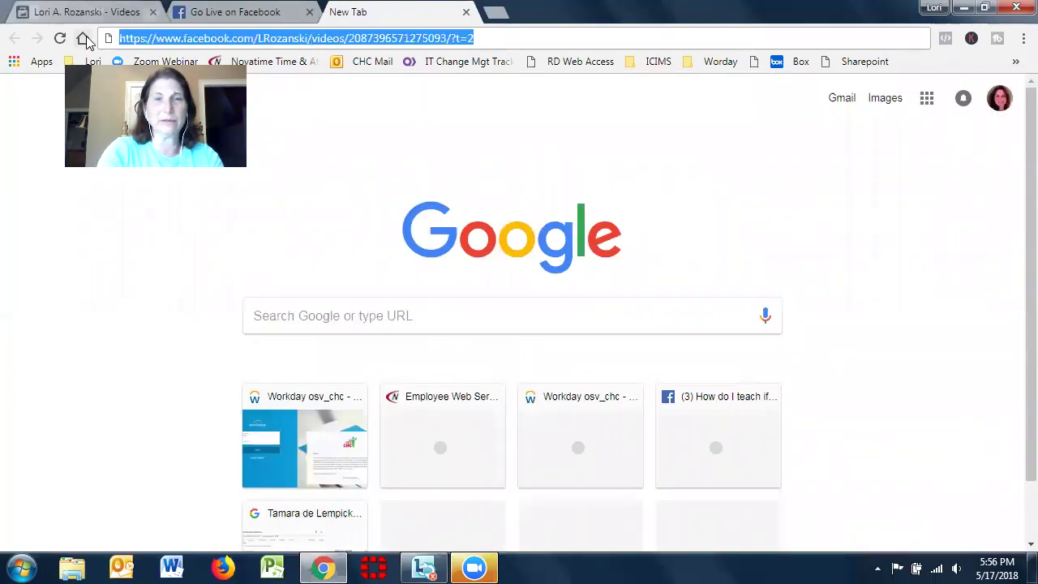
key(ctrl+v)
key(Return)
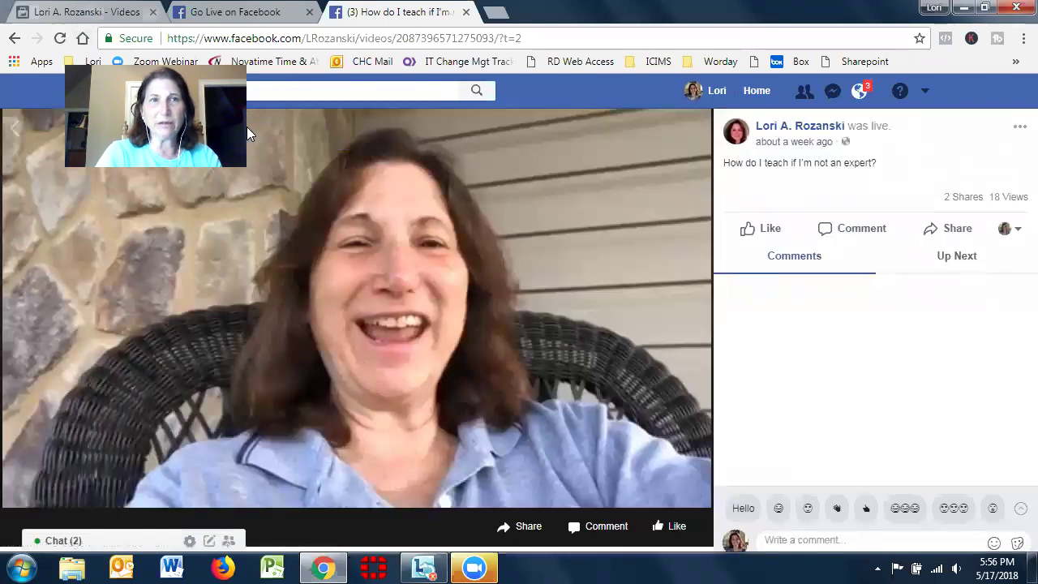
Step: Play the video loaded from the time-stamped URL to check where it starts
key(ctrl+1)
click(365, 12)
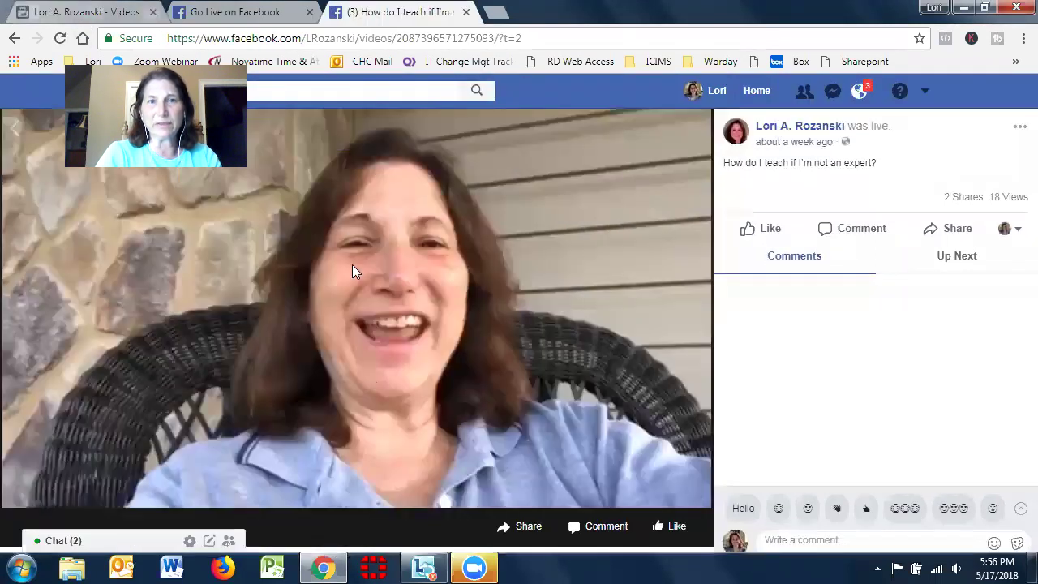
click(504, 274)
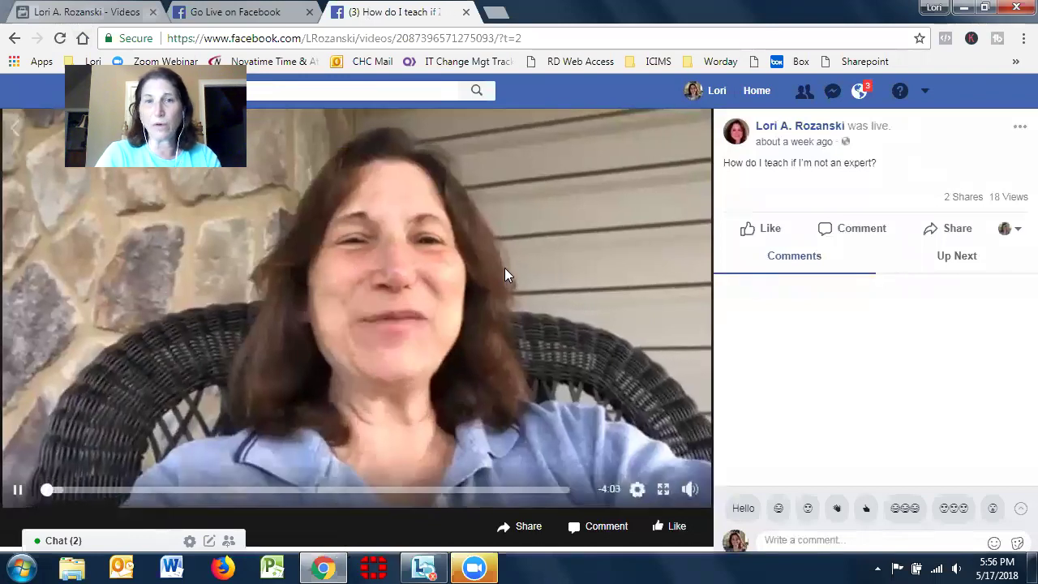
Step: Pause the video, change the time parameter at the end of its URL to t=128, and load the edited address
click(190, 310)
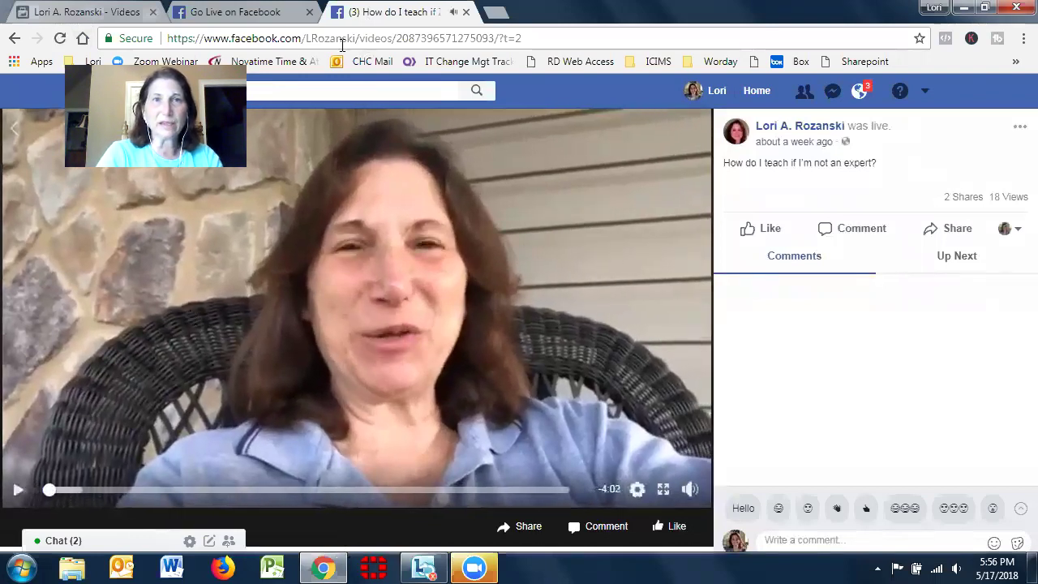
click(543, 38)
click(544, 38)
key(BackSpace)
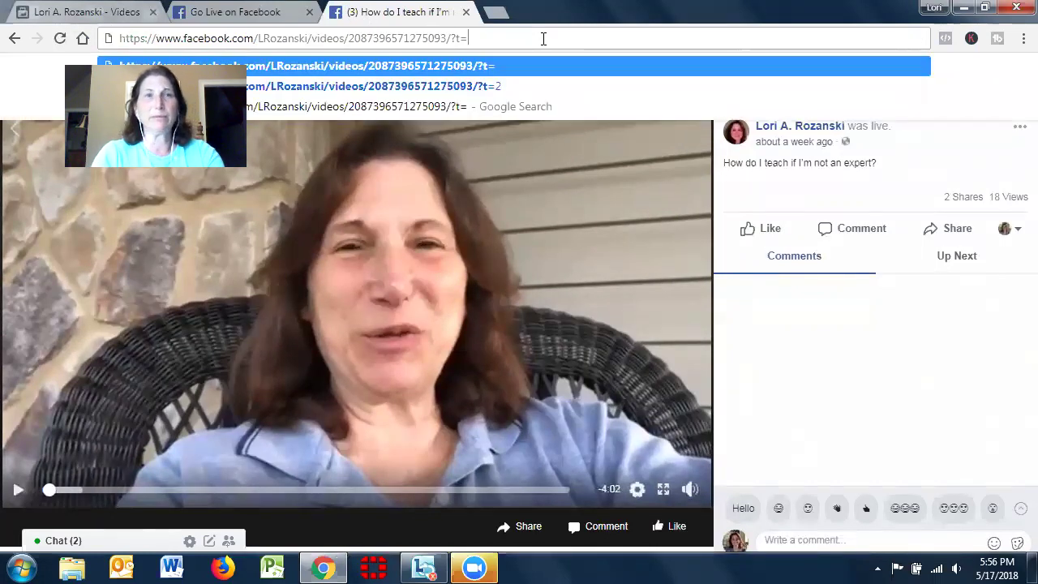
text(12)
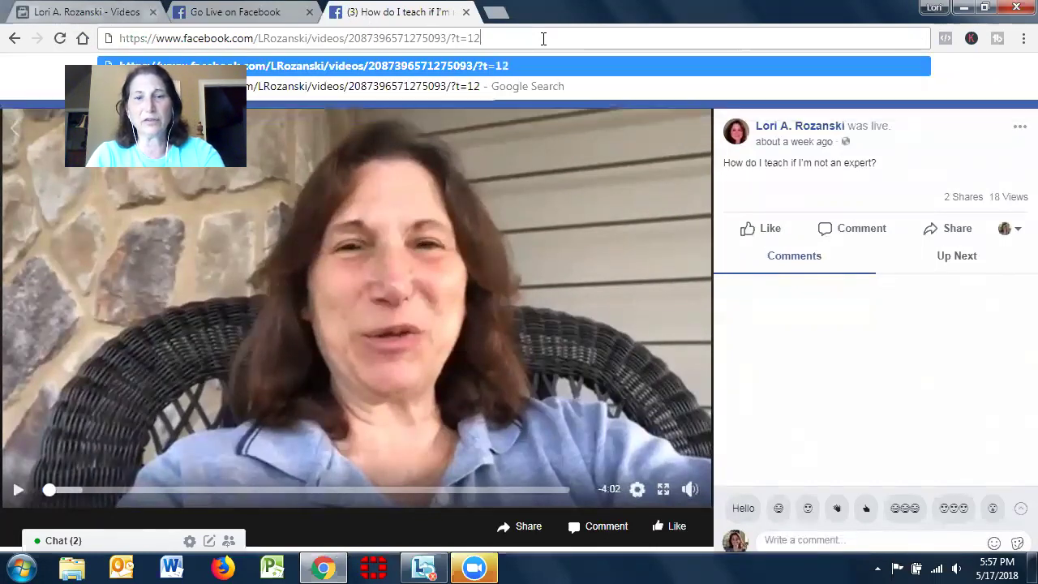
text(8)
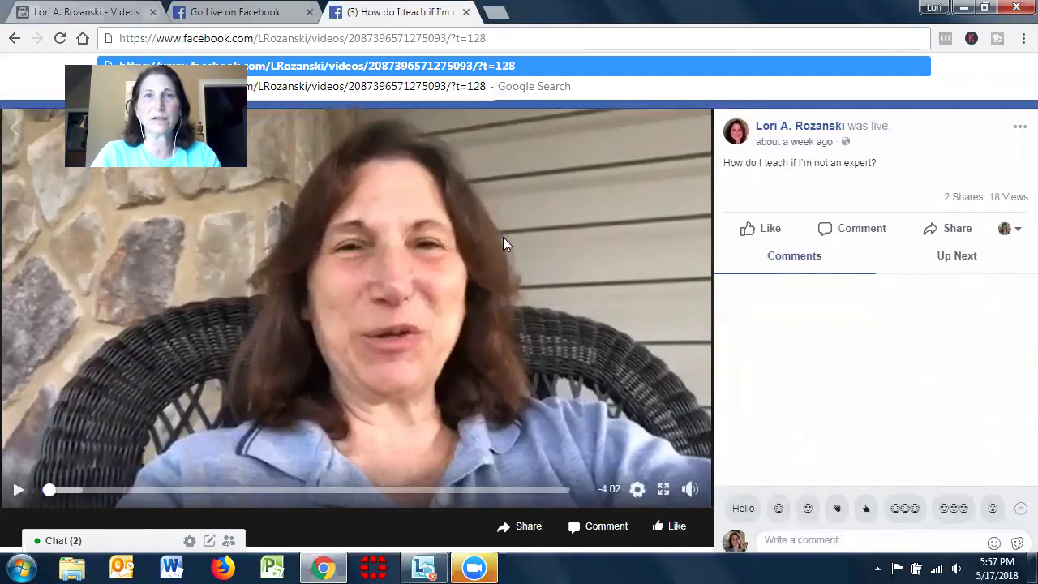
key(Return)
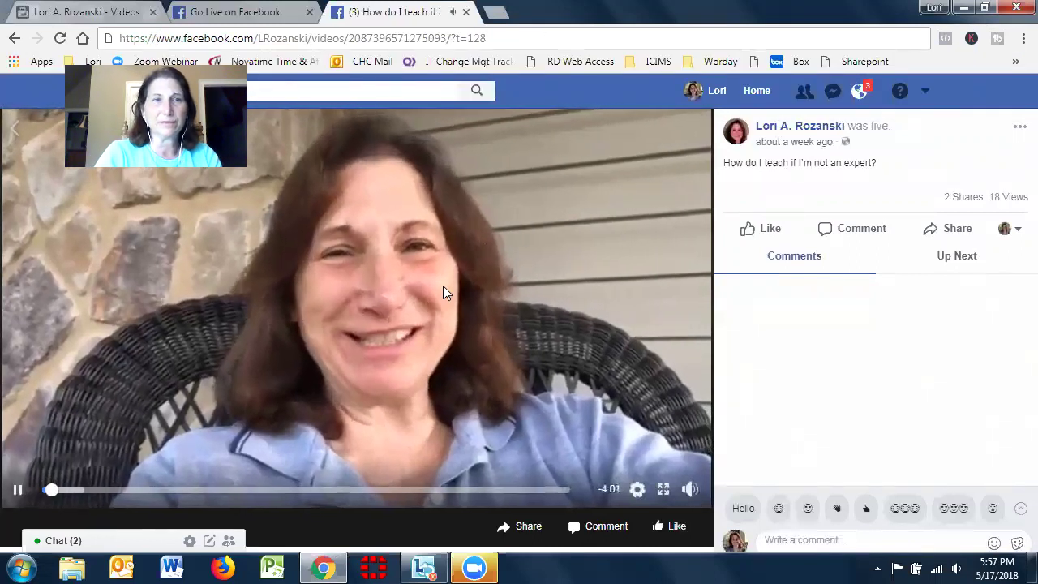
key(Return)
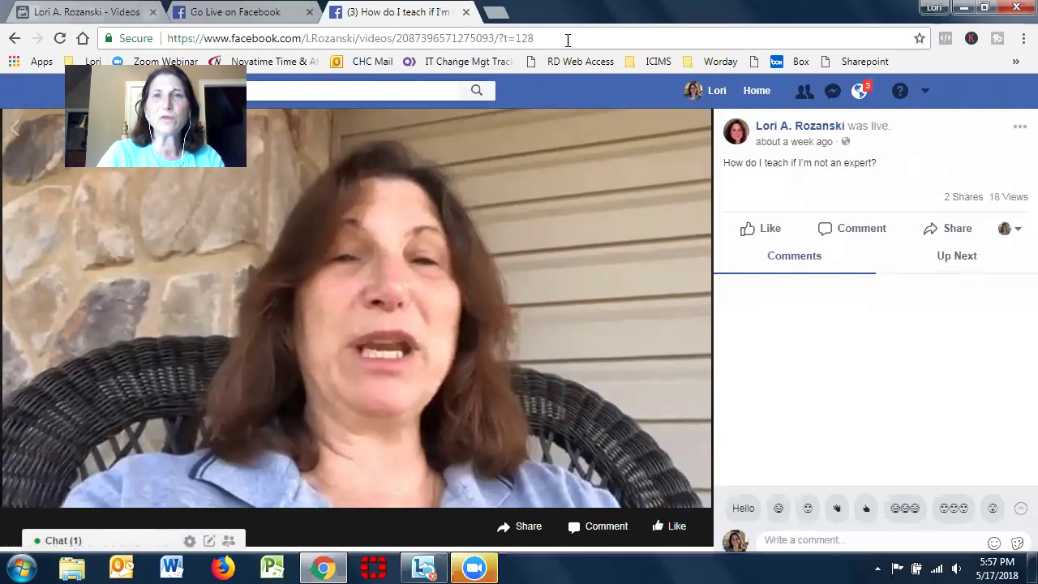
Step: Compare the URL's t=128 parameter with the paused playback position and the copy-URL-at-current-time option in the original video's tab
drag(503, 38, 553, 36)
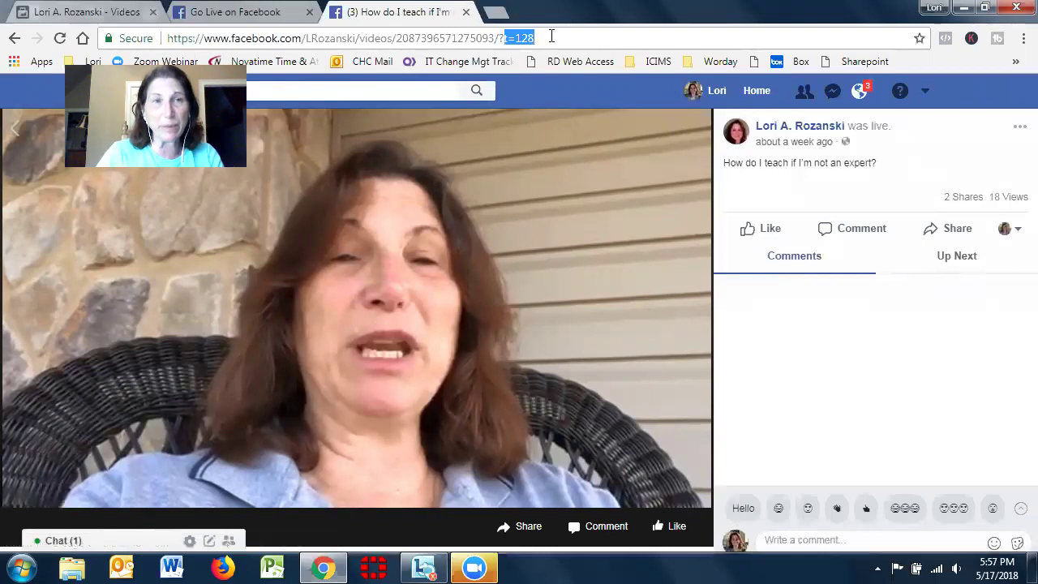
click(50, 9)
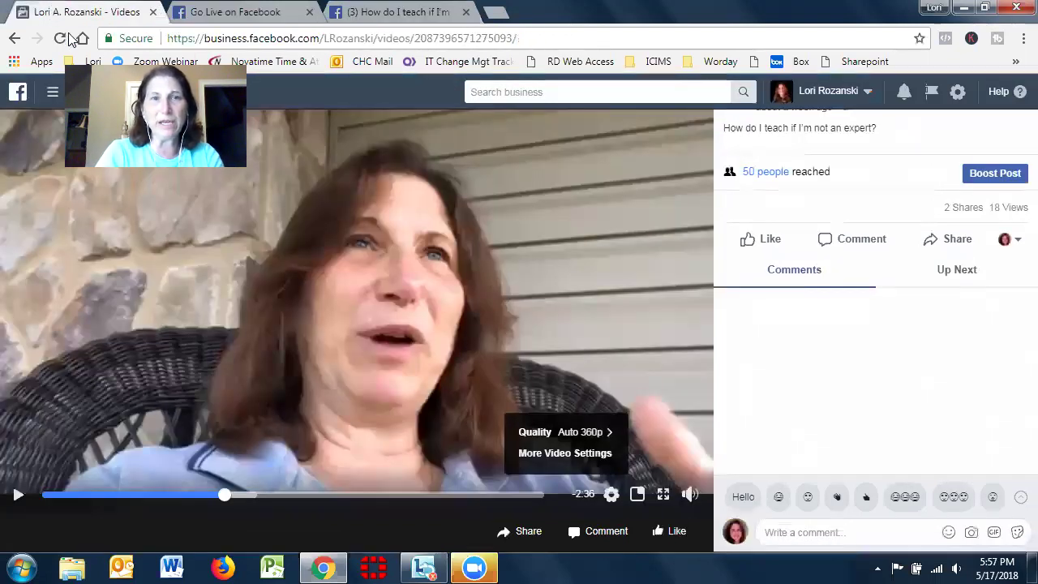
right_click(269, 256)
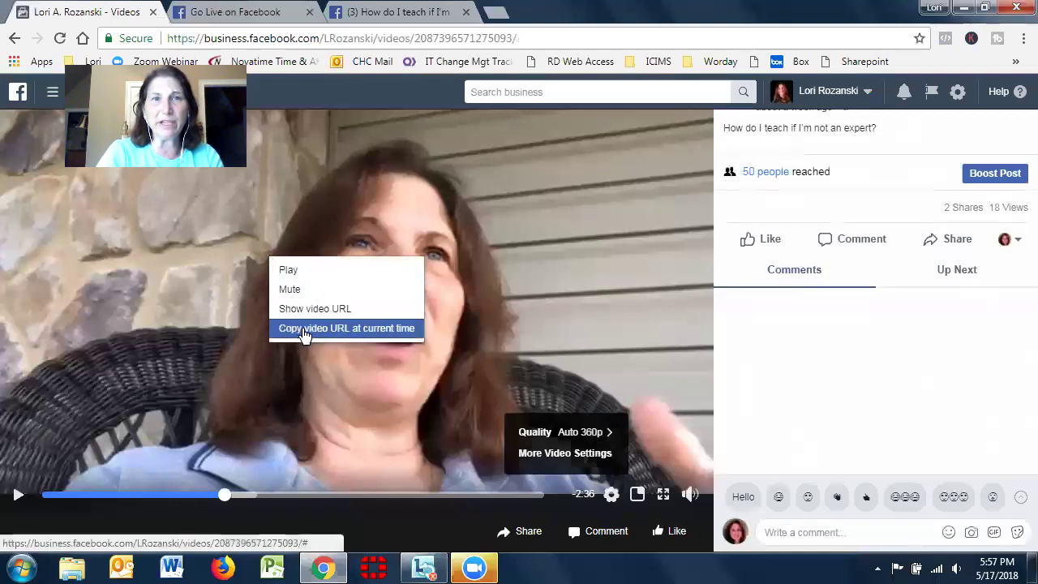
click(304, 329)
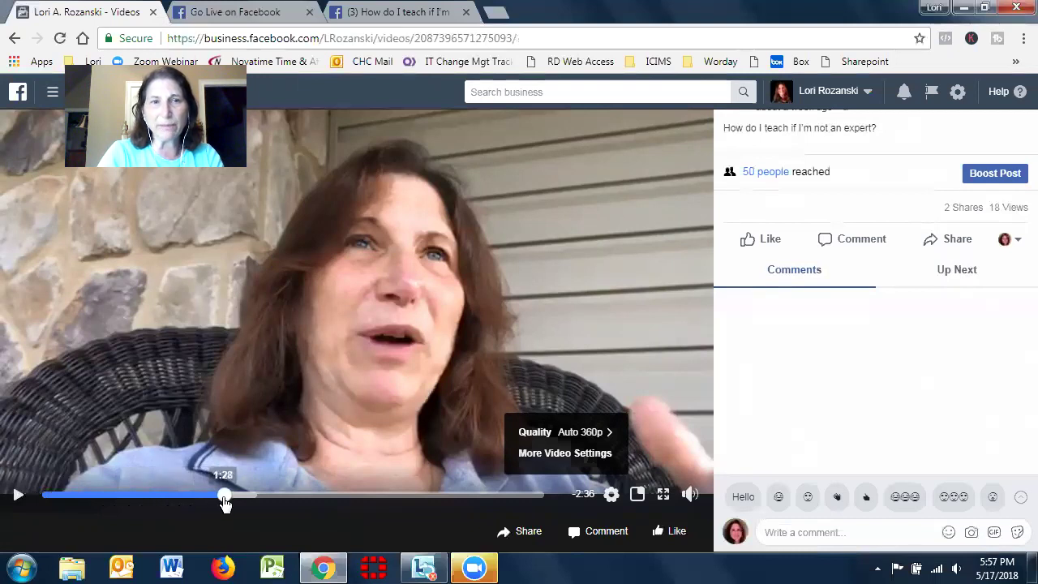
click(359, 12)
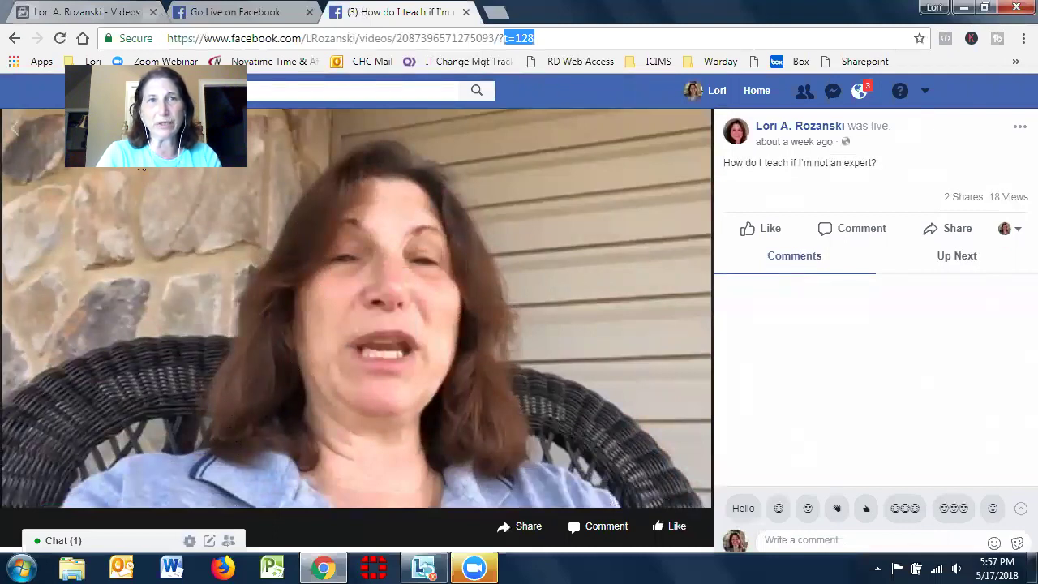
click(65, 11)
click(436, 11)
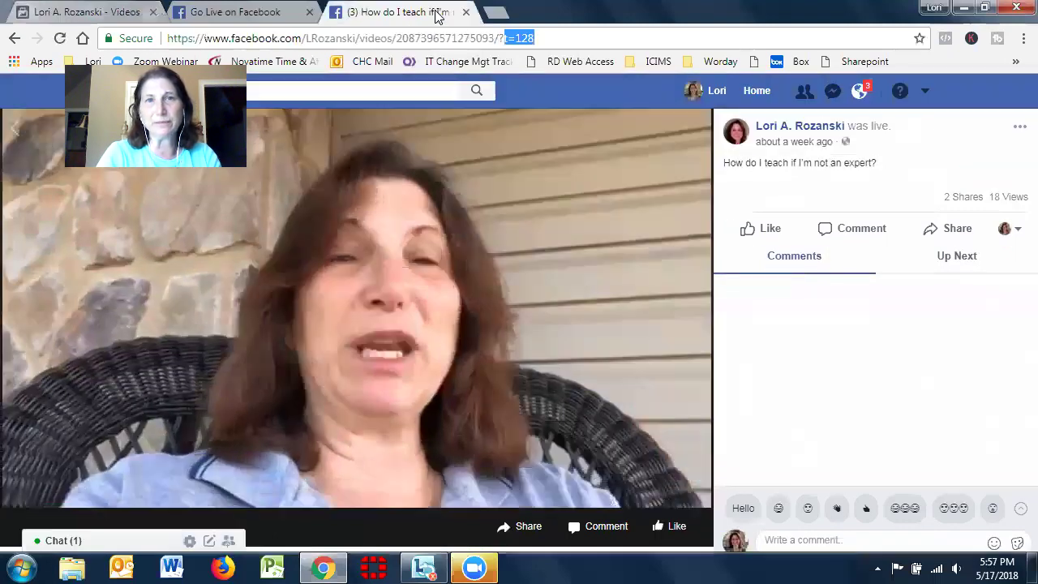
Step: Move the original video's playback position back to the very start and copy the video URL at the current time
right_click(359, 307)
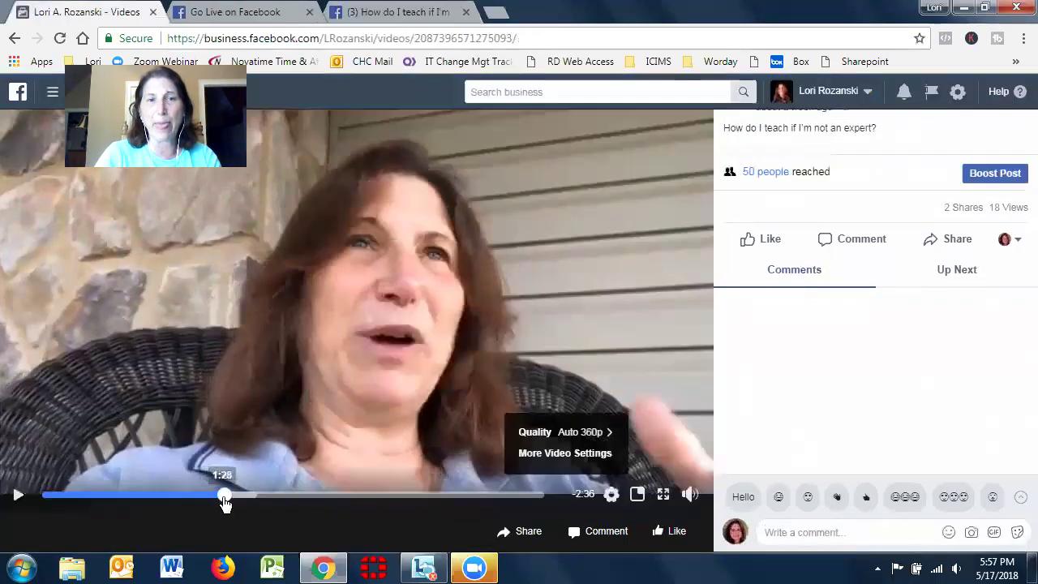
click(116, 495)
drag(100, 502, 39, 496)
right_click(319, 323)
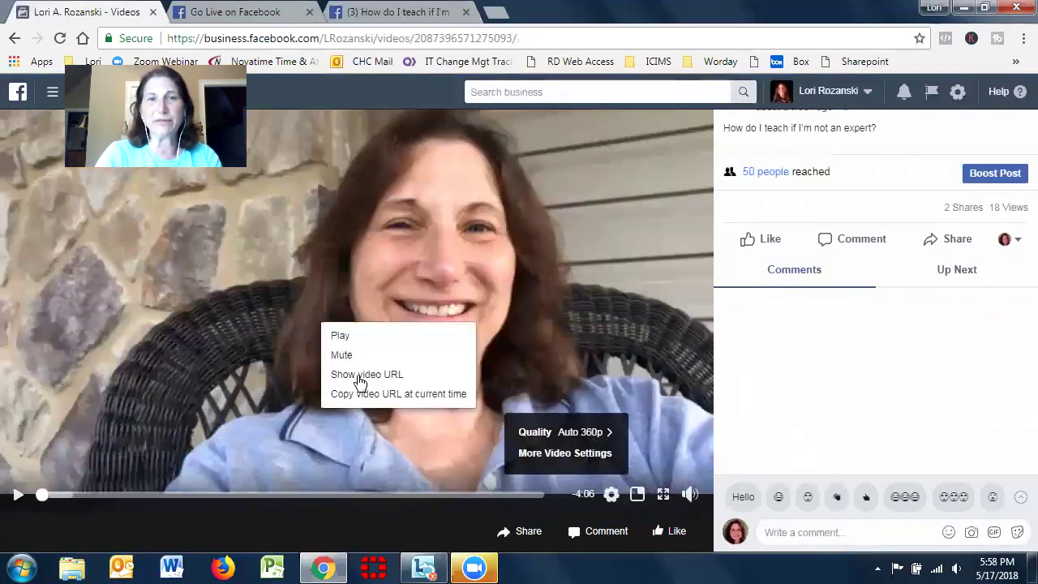
click(371, 398)
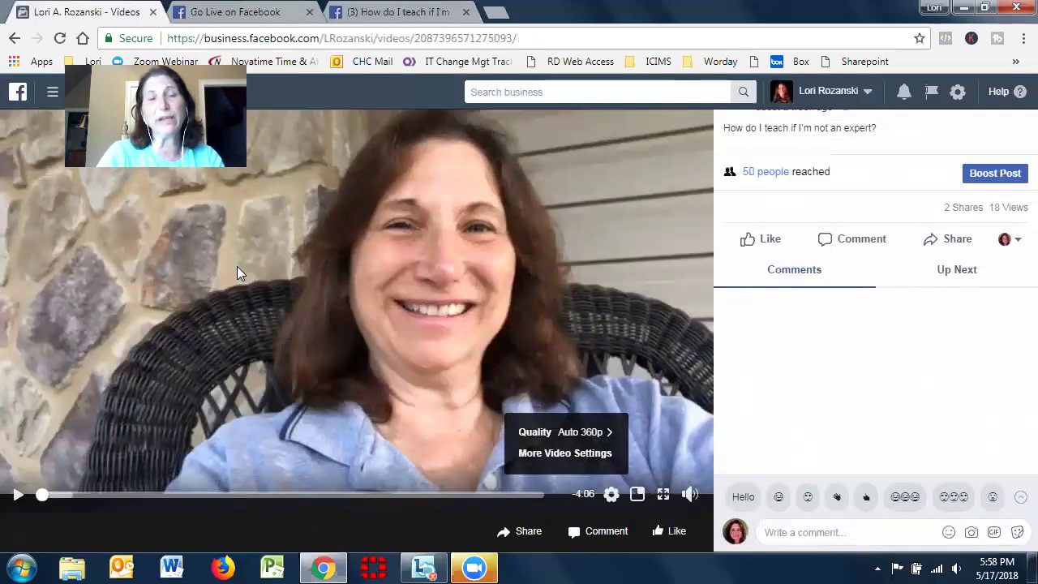
Step: Paste the copied video URL into a new browser tab's address and remove the ?t=2 time parameter from its end
key(ctrl+t)
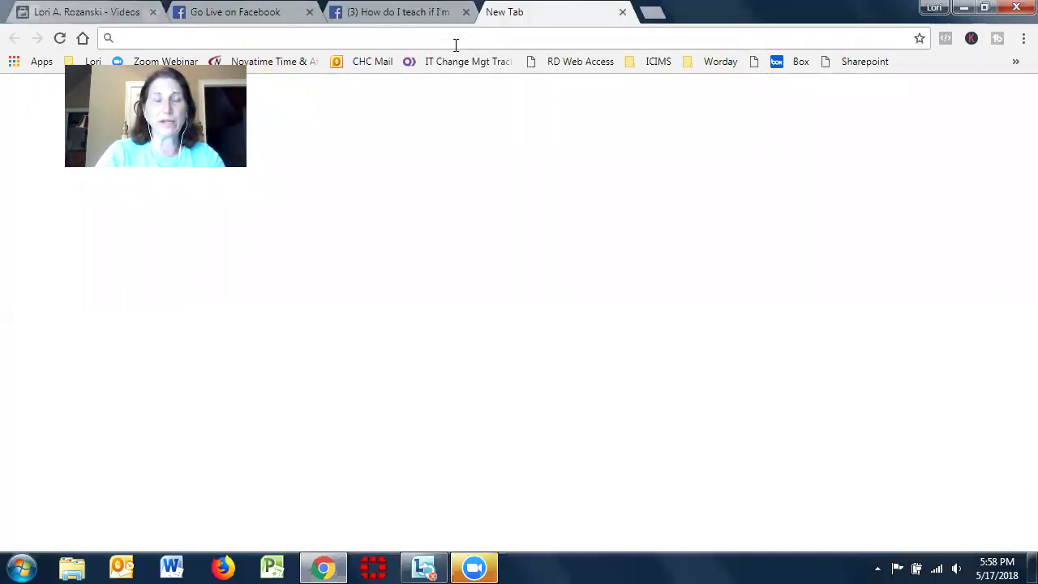
key(ctrl+v)
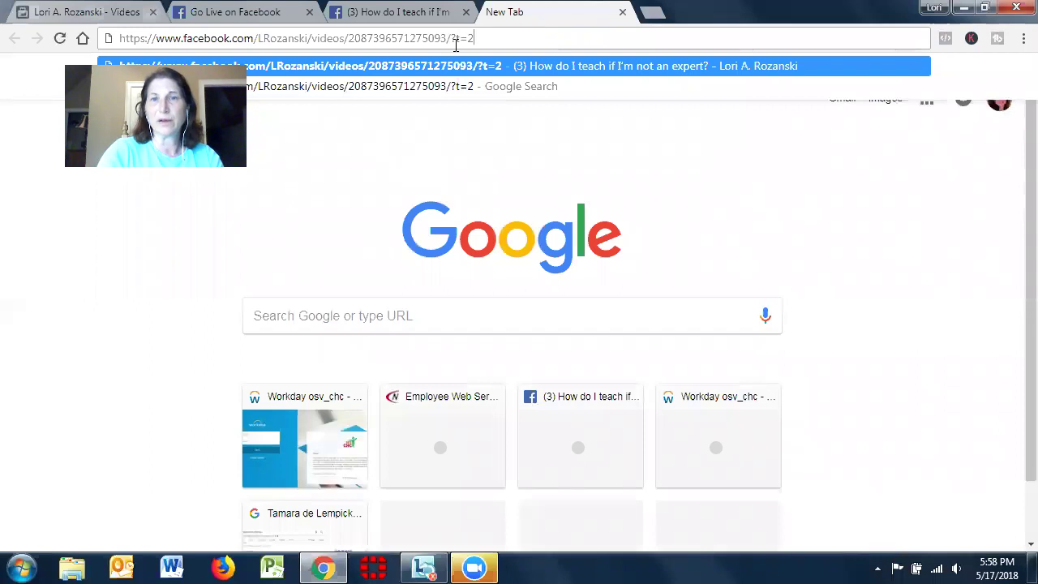
key(BackSpace)
key(BackSpace)
key(BackSpace)
key(BackSpace)
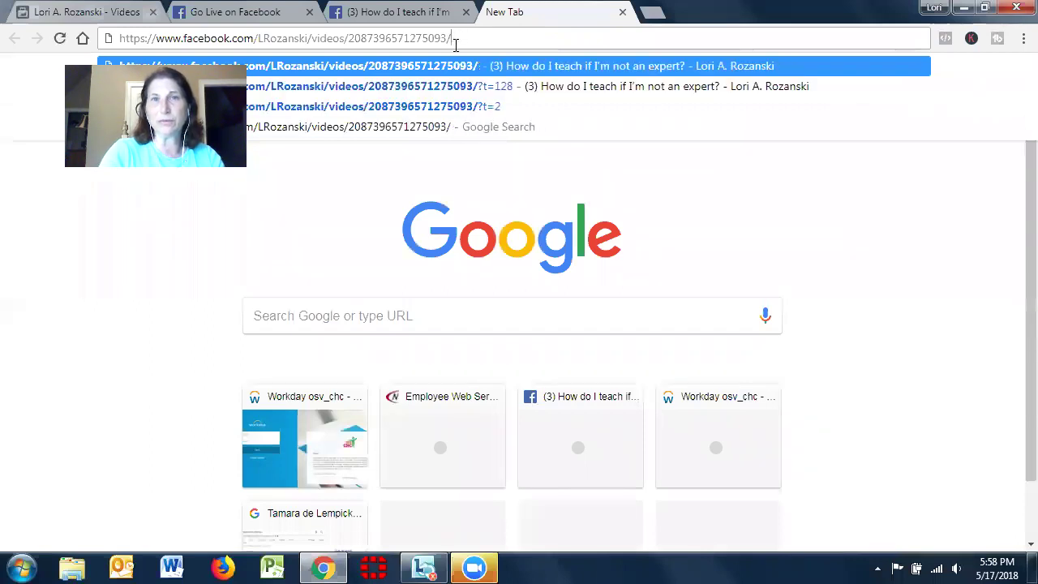